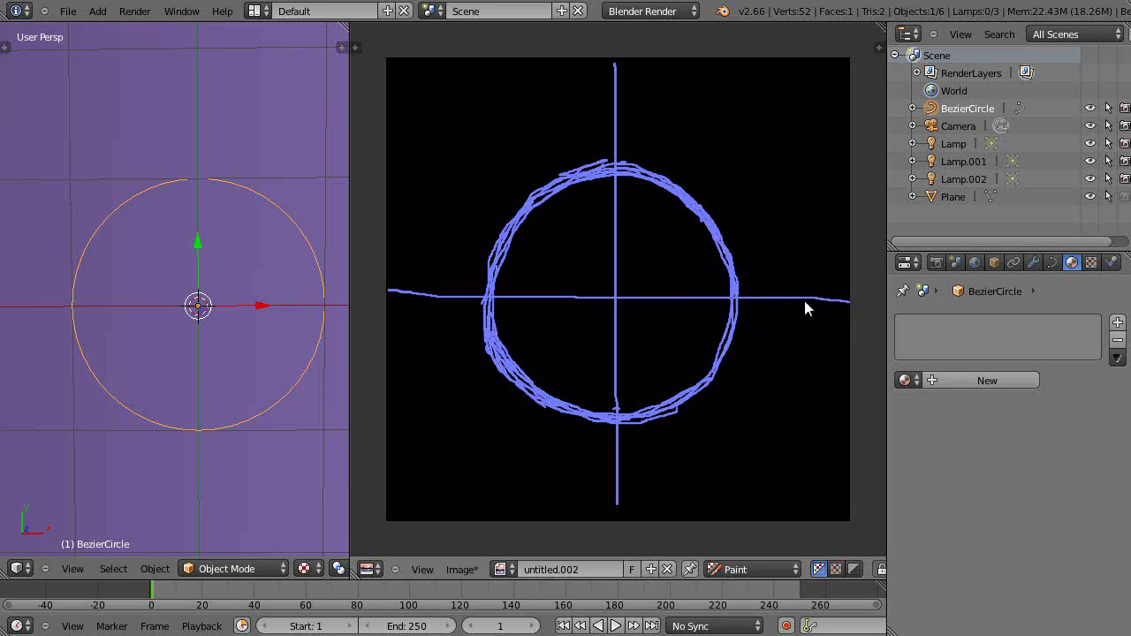
Hand-letter the horizontal axis X and the vertical axis Y on the circle diagram.
{"action": "left_click_drag", "start_coordinate": [826, 336], "coordinate": [823, 325]}
{"action": "mouse_move", "coordinate": [631, 69]}
{"action": "left_mouse_down"}
{"action": "mouse_move", "coordinate": [634, 78]}
{"action": "mouse_move", "coordinate": [631, 70]}
{"action": "left_mouse_up"}
{"action": "mouse_move", "coordinate": [640, 60]}
{"action": "left_mouse_down"}
{"action": "mouse_move", "coordinate": [630, 69]}
{"action": "mouse_move", "coordinate": [638, 60]}
{"action": "left_mouse_up"}
Write "1.57 RAD" by hand just above the circle's top point, beside the Y axis.
{"action": "left_click", "coordinate": [632, 136]}
{"action": "mouse_move", "coordinate": [637, 121]}
{"action": "left_mouse_down"}
{"action": "mouse_move", "coordinate": [646, 129]}
{"action": "mouse_move", "coordinate": [653, 112]}
{"action": "mouse_move", "coordinate": [666, 123]}
{"action": "mouse_move", "coordinate": [686, 115]}
{"action": "left_mouse_up"}
{"action": "left_click_drag", "start_coordinate": [684, 101], "coordinate": [697, 108]}
{"action": "left_click_drag", "start_coordinate": [696, 105], "coordinate": [707, 100]}
{"action": "left_click_drag", "start_coordinate": [697, 97], "coordinate": [705, 94]}
{"action": "left_click_drag", "start_coordinate": [711, 85], "coordinate": [714, 100]}
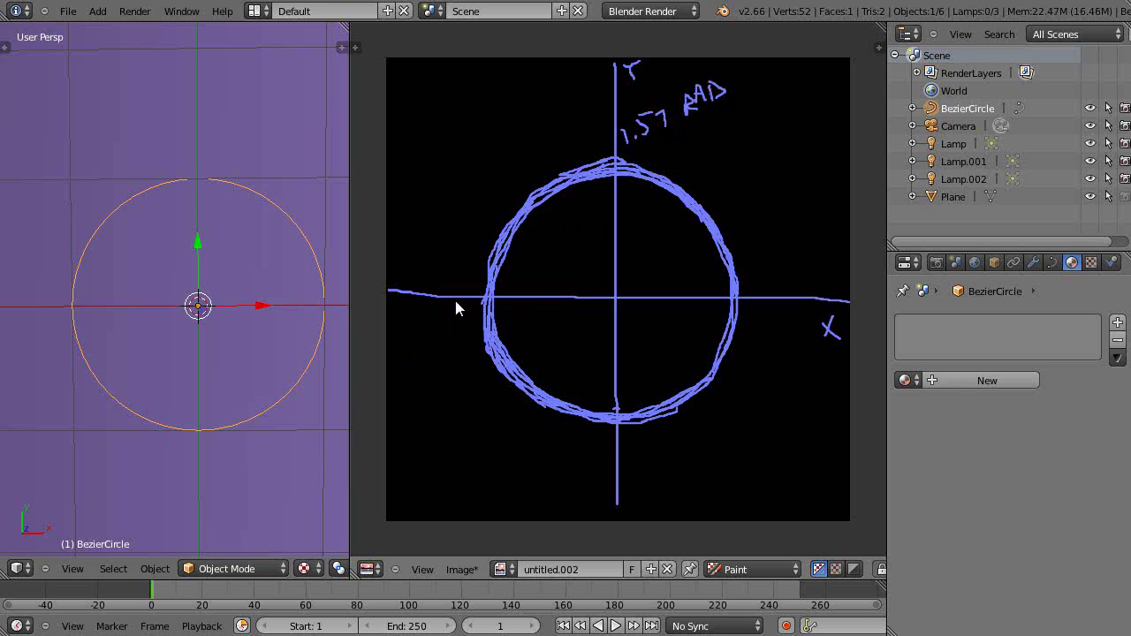
{"action": "left_click", "coordinate": [638, 119]}
Write π/2 above the circle's top and π below the negative X axis.
{"action": "mouse_move", "coordinate": [554, 97]}
{"action": "left_mouse_down"}
{"action": "mouse_move", "coordinate": [554, 115]}
{"action": "mouse_move", "coordinate": [541, 104]}
{"action": "mouse_move", "coordinate": [543, 115]}
{"action": "mouse_move", "coordinate": [561, 92]}
{"action": "left_mouse_up"}
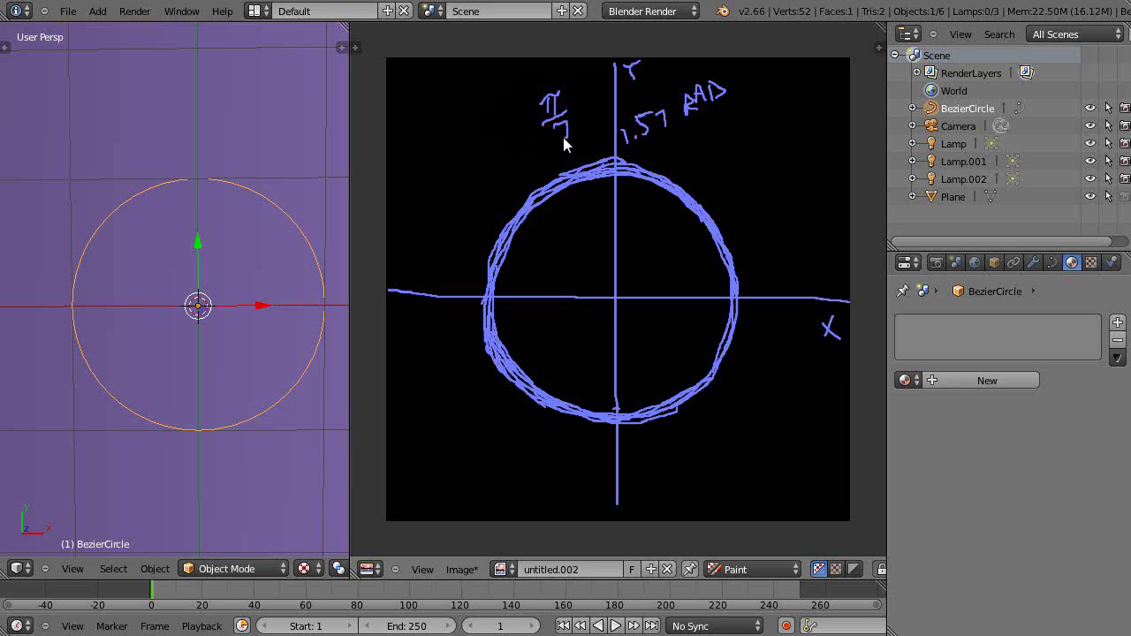
{"action": "left_click_drag", "start_coordinate": [557, 137], "coordinate": [576, 134]}
{"action": "left_click_drag", "start_coordinate": [435, 308], "coordinate": [436, 319]}
{"action": "mouse_move", "coordinate": [443, 305]}
{"action": "left_mouse_down"}
{"action": "mouse_move", "coordinate": [444, 325]}
{"action": "mouse_move", "coordinate": [455, 301]}
{"action": "left_mouse_up"}
Draw a radius from the circle's centre into the first quadrant and mark its angle as 45°.
{"action": "left_click_drag", "start_coordinate": [616, 295], "coordinate": [631, 279]}
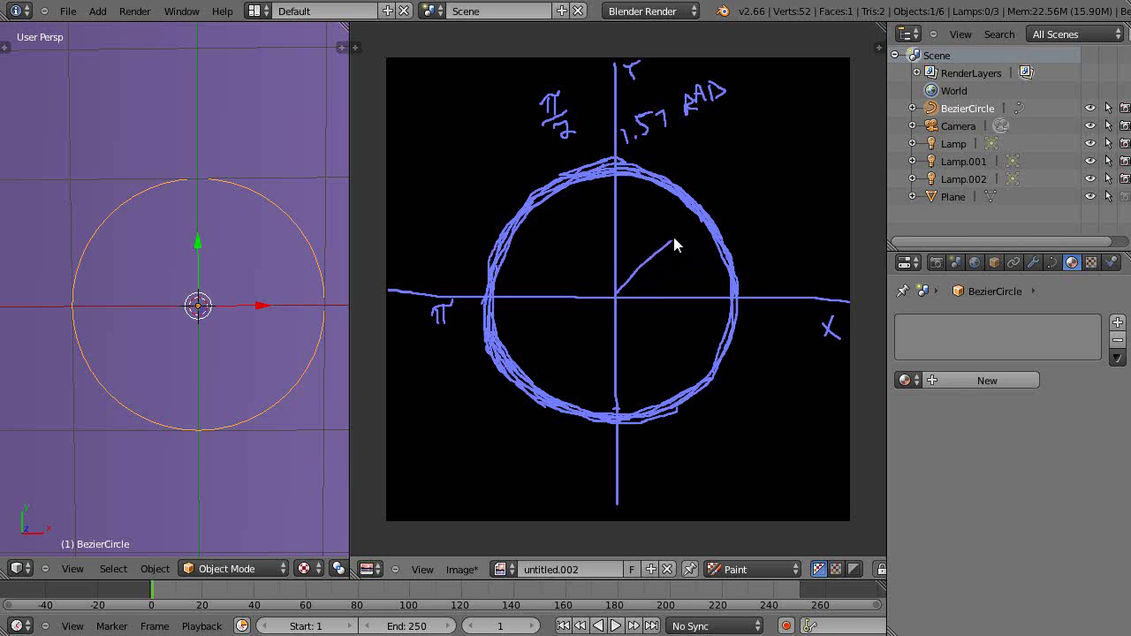
{"action": "left_click_drag", "start_coordinate": [674, 245], "coordinate": [698, 218]}
{"action": "mouse_move", "coordinate": [657, 264]}
{"action": "left_mouse_down"}
{"action": "mouse_move", "coordinate": [619, 297]}
{"action": "mouse_move", "coordinate": [666, 275]}
{"action": "mouse_move", "coordinate": [670, 253]}
{"action": "left_mouse_up"}
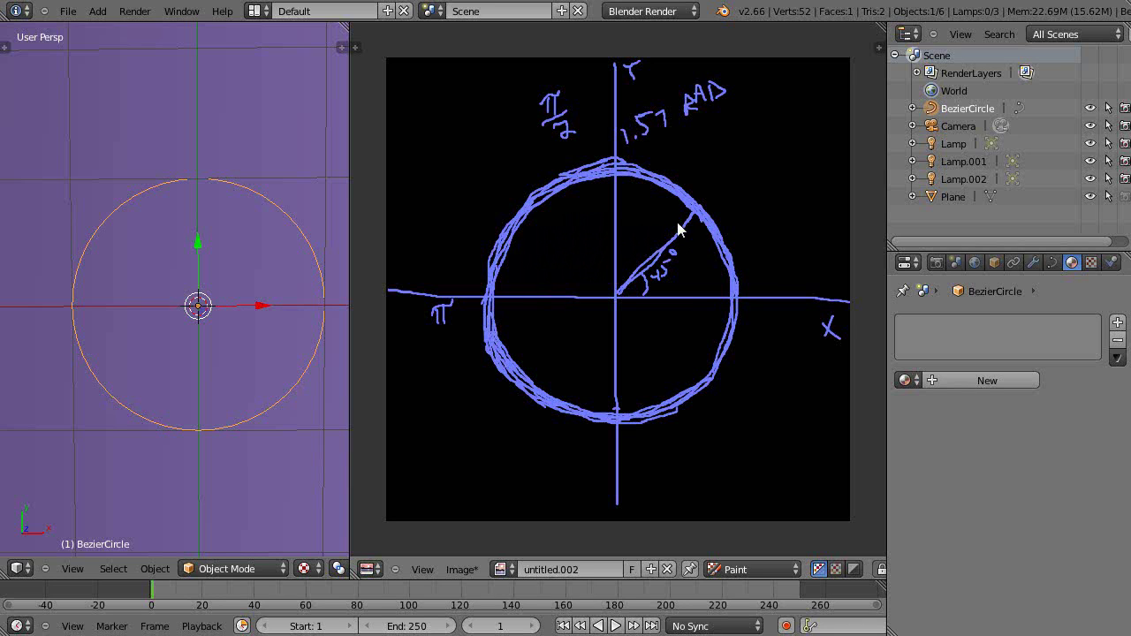
Label the outer end of the 45° radius π/4 and write ".785 RAD" farther out.
{"action": "mouse_move", "coordinate": [722, 177]}
{"action": "left_mouse_down"}
{"action": "mouse_move", "coordinate": [739, 159]}
{"action": "mouse_move", "coordinate": [740, 180]}
{"action": "left_mouse_up"}
{"action": "left_click_drag", "start_coordinate": [736, 186], "coordinate": [743, 205]}
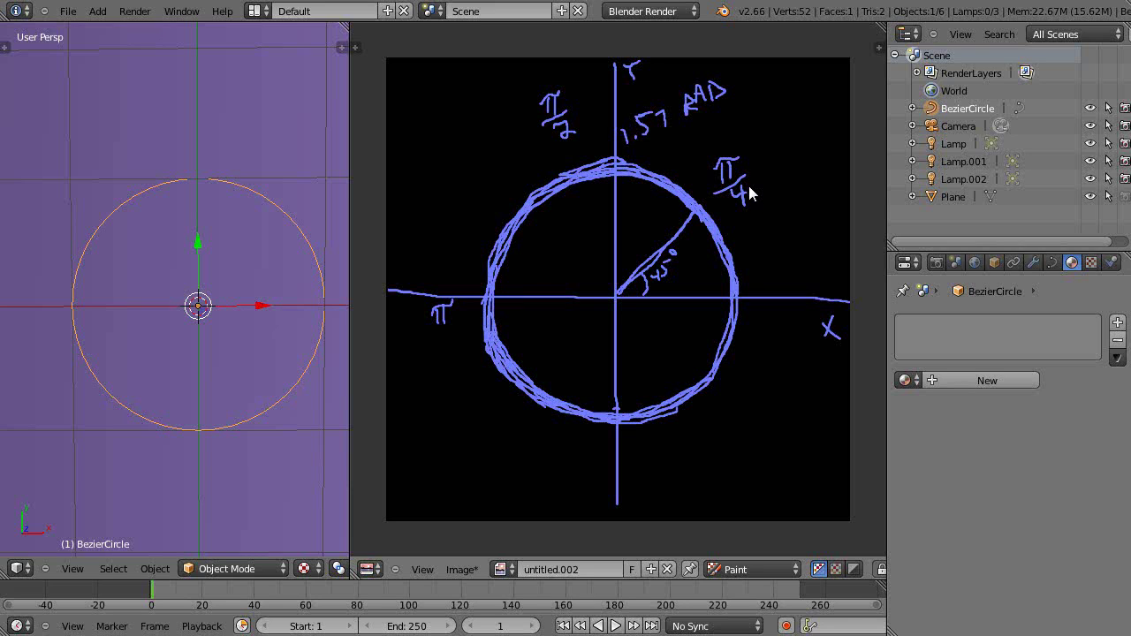
{"action": "left_click", "coordinate": [780, 158]}
{"action": "mouse_move", "coordinate": [783, 144]}
{"action": "left_mouse_down"}
{"action": "mouse_move", "coordinate": [792, 151]}
{"action": "mouse_move", "coordinate": [808, 136]}
{"action": "left_mouse_up"}
{"action": "mouse_move", "coordinate": [808, 126]}
{"action": "left_mouse_down"}
{"action": "mouse_move", "coordinate": [823, 117]}
{"action": "mouse_move", "coordinate": [833, 84]}
{"action": "mouse_move", "coordinate": [837, 101]}
{"action": "left_mouse_up"}
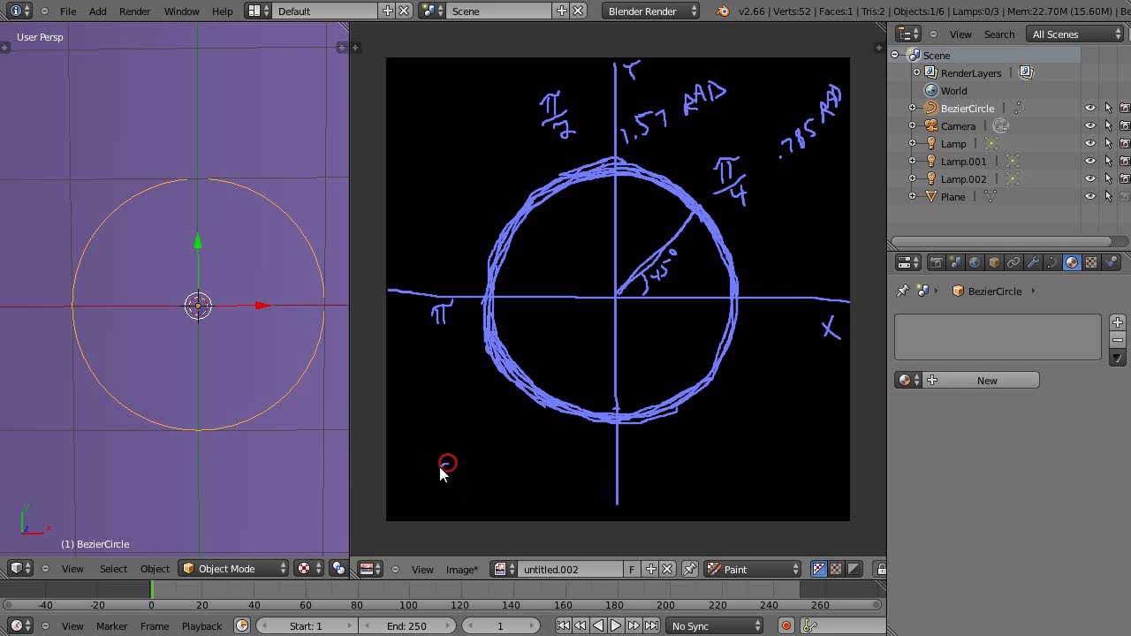
Write the expressions sin(π) and sin(π/4) outside the circle's lower-left quadrant.
{"action": "mouse_move", "coordinate": [442, 478]}
{"action": "left_mouse_down"}
{"action": "mouse_move", "coordinate": [520, 454]}
{"action": "mouse_move", "coordinate": [521, 444]}
{"action": "mouse_move", "coordinate": [536, 474]}
{"action": "left_mouse_up"}
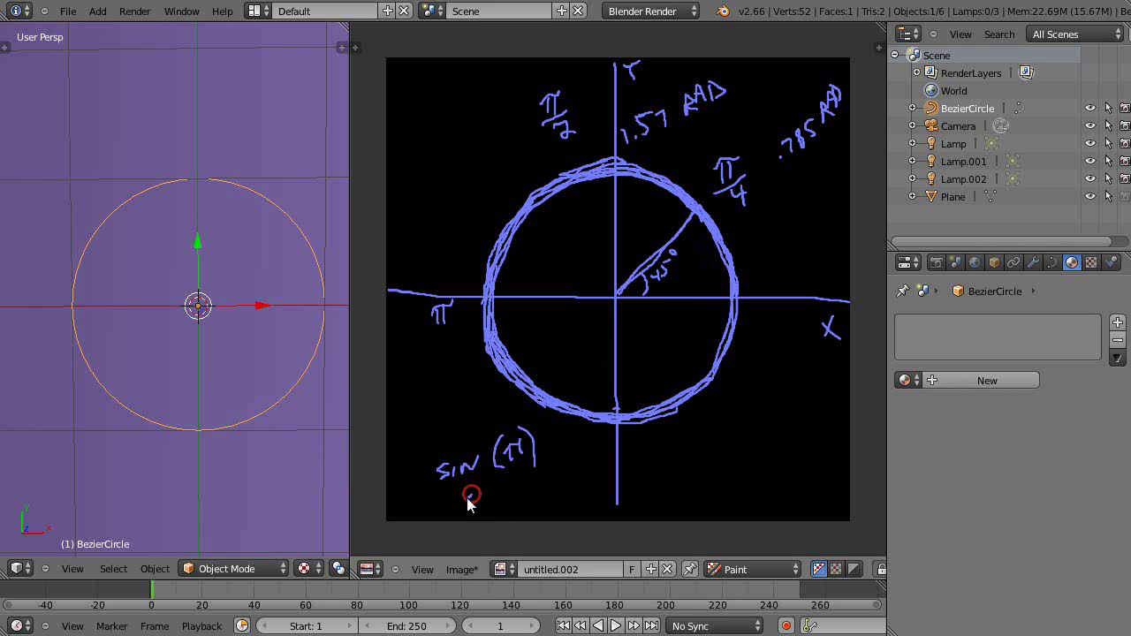
{"action": "mouse_move", "coordinate": [471, 495]}
{"action": "left_mouse_down"}
{"action": "mouse_move", "coordinate": [464, 510]}
{"action": "mouse_move", "coordinate": [501, 493]}
{"action": "mouse_move", "coordinate": [520, 507]}
{"action": "mouse_move", "coordinate": [539, 468]}
{"action": "mouse_move", "coordinate": [547, 500]}
{"action": "left_mouse_up"}
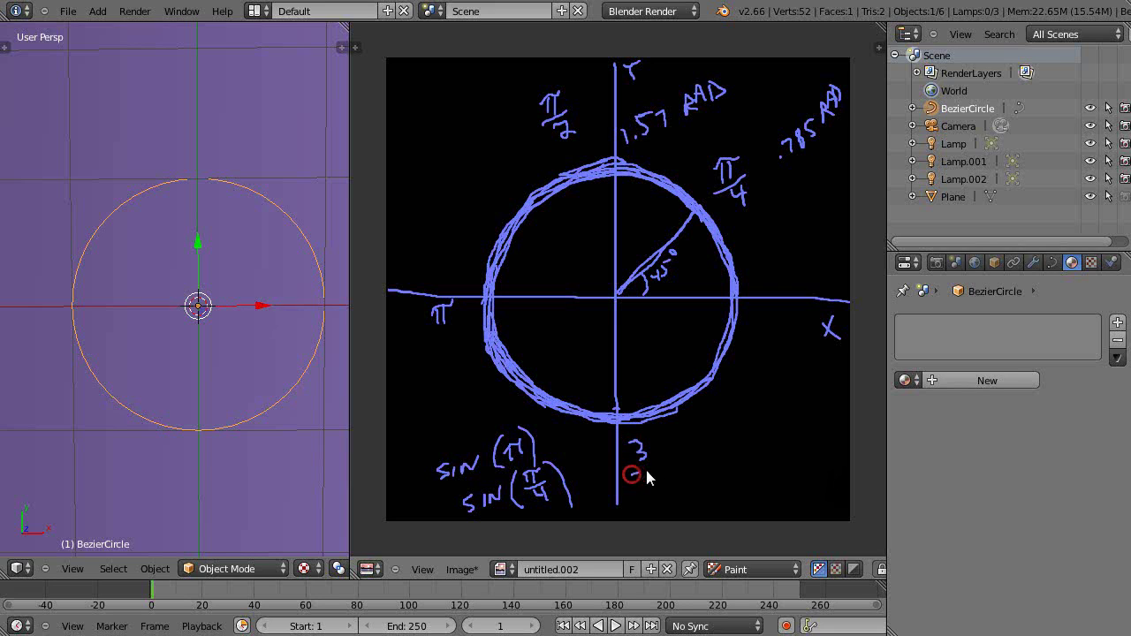
Label the circle's lowest point 3/2 π, also written as 3π/2, and its rightmost point 2π.
{"action": "left_click_drag", "start_coordinate": [640, 483], "coordinate": [659, 492]}
{"action": "left_click_drag", "start_coordinate": [669, 451], "coordinate": [666, 466]}
{"action": "left_click_drag", "start_coordinate": [678, 445], "coordinate": [679, 466]}
{"action": "left_click_drag", "start_coordinate": [662, 448], "coordinate": [685, 441]}
{"action": "mouse_move", "coordinate": [765, 331]}
{"action": "left_mouse_down"}
{"action": "mouse_move", "coordinate": [763, 313]}
{"action": "mouse_move", "coordinate": [775, 313]}
{"action": "mouse_move", "coordinate": [767, 323]}
{"action": "mouse_move", "coordinate": [778, 311]}
{"action": "left_mouse_up"}
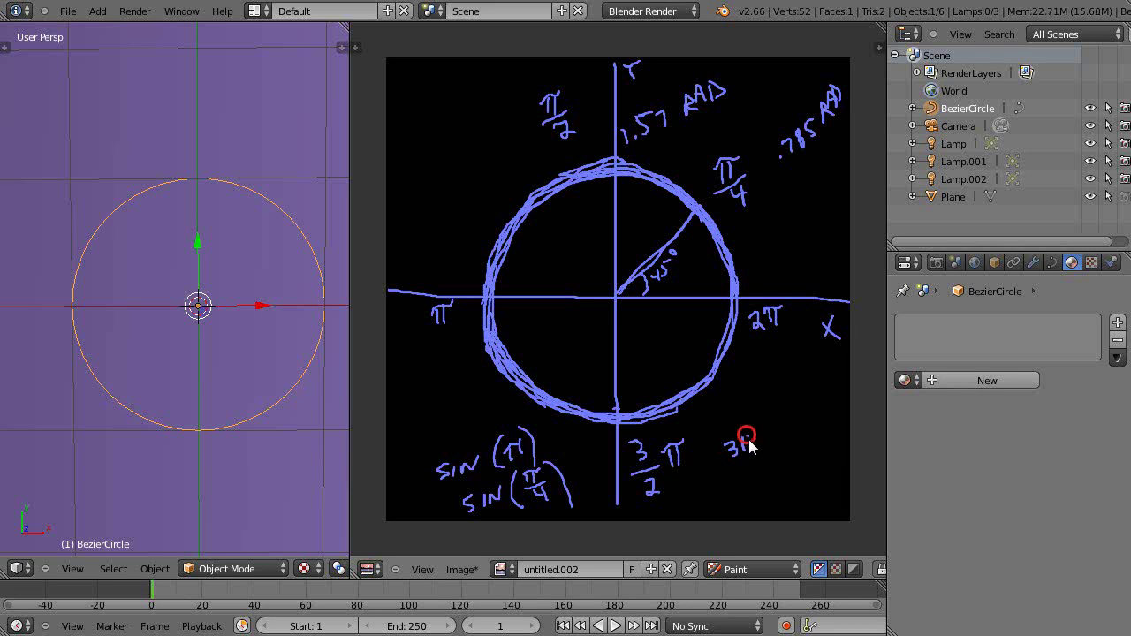
{"action": "mouse_move", "coordinate": [739, 446]}
{"action": "left_mouse_down"}
{"action": "mouse_move", "coordinate": [755, 440]}
{"action": "mouse_move", "coordinate": [765, 454]}
{"action": "left_mouse_up"}
Draw a shallower radius below the 45° one and label its outer end with a fraction of π.
{"action": "left_click_drag", "start_coordinate": [717, 246], "coordinate": [730, 247]}
{"action": "mouse_move", "coordinate": [752, 225]}
{"action": "left_mouse_down"}
{"action": "mouse_move", "coordinate": [755, 242]}
{"action": "mouse_move", "coordinate": [758, 217]}
{"action": "mouse_move", "coordinate": [773, 230]}
{"action": "mouse_move", "coordinate": [760, 247]}
{"action": "mouse_move", "coordinate": [768, 253]}
{"action": "mouse_move", "coordinate": [759, 247]}
{"action": "mouse_move", "coordinate": [765, 239]}
{"action": "mouse_move", "coordinate": [769, 254]}
{"action": "left_mouse_up"}
{"action": "left_click_drag", "start_coordinate": [619, 294], "coordinate": [722, 248]}
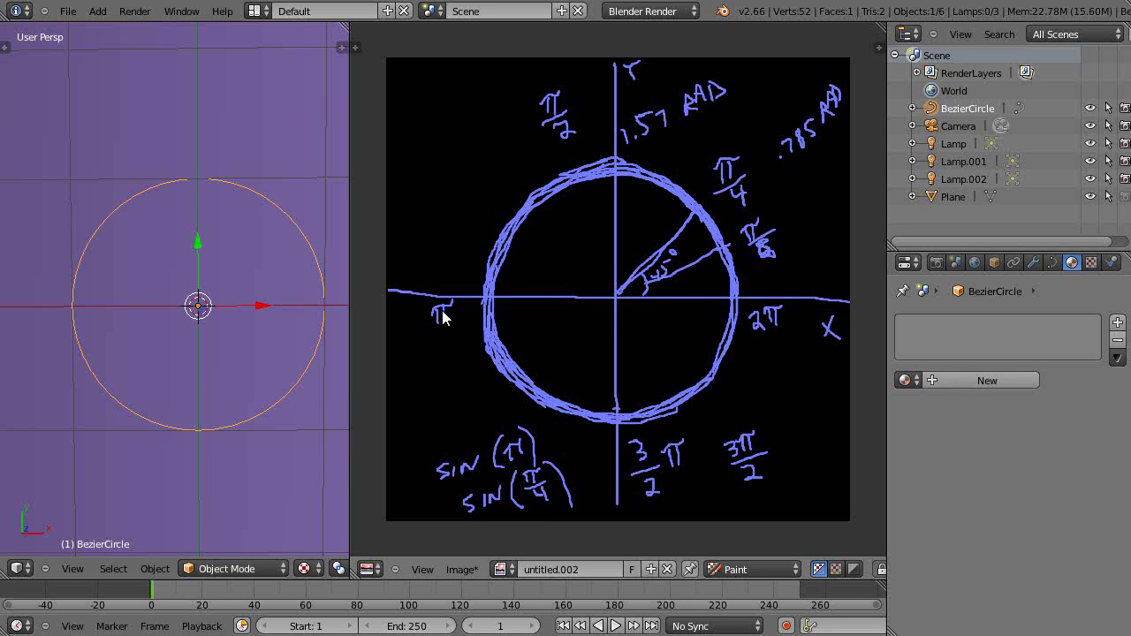
Write the conversions π/6 = 30° and π/4 = 45° in the upper-left corner of the image.
{"action": "left_click_drag", "start_coordinate": [425, 80], "coordinate": [423, 83]}
{"action": "mouse_move", "coordinate": [429, 72]}
{"action": "left_mouse_down"}
{"action": "mouse_move", "coordinate": [420, 75]}
{"action": "mouse_move", "coordinate": [434, 69]}
{"action": "mouse_move", "coordinate": [428, 105]}
{"action": "left_mouse_up"}
{"action": "left_click_drag", "start_coordinate": [461, 90], "coordinate": [459, 91]}
{"action": "left_click_drag", "start_coordinate": [474, 72], "coordinate": [479, 64]}
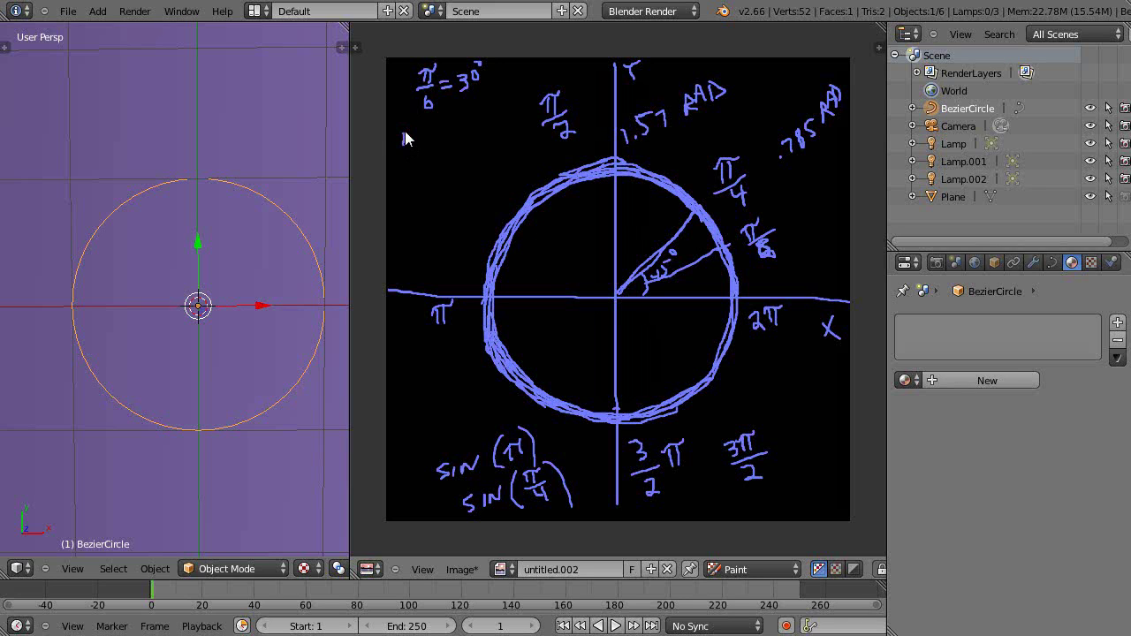
{"action": "left_click_drag", "start_coordinate": [404, 133], "coordinate": [410, 147]}
{"action": "mouse_move", "coordinate": [398, 152]}
{"action": "left_mouse_down"}
{"action": "mouse_move", "coordinate": [419, 146]}
{"action": "mouse_move", "coordinate": [409, 165]}
{"action": "mouse_move", "coordinate": [470, 105]}
{"action": "left_mouse_up"}
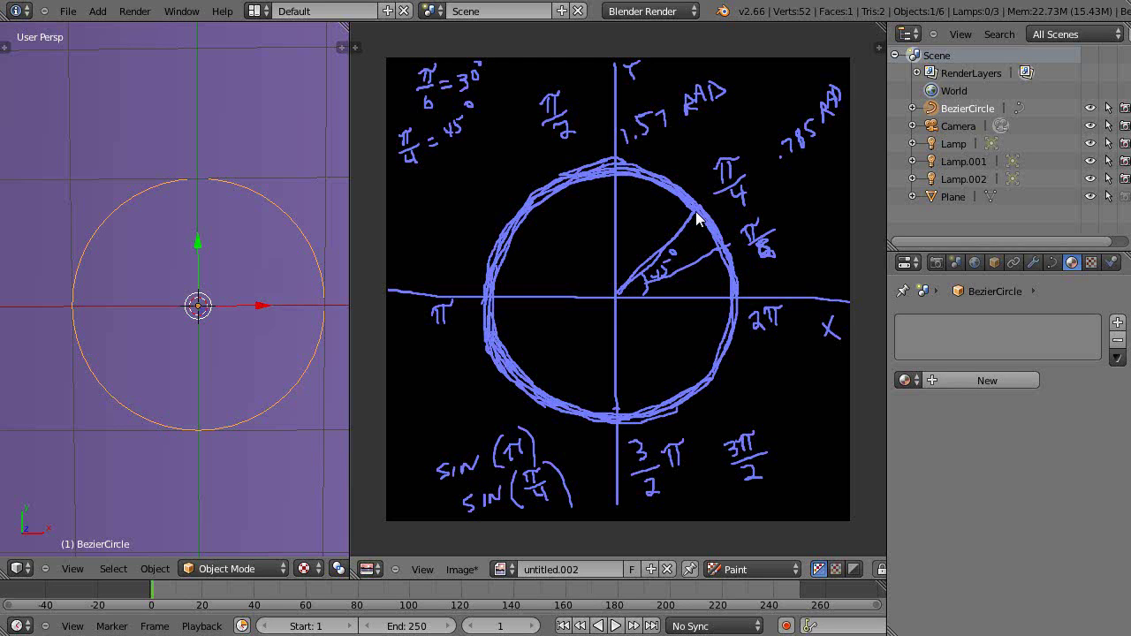
Draw a right triangle under the 45° radius with a vertical leg to the X axis, and emphasize both legs.
{"action": "left_click_drag", "start_coordinate": [697, 216], "coordinate": [698, 297]}
{"action": "mouse_move", "coordinate": [619, 301]}
{"action": "left_mouse_down"}
{"action": "mouse_move", "coordinate": [695, 211]}
{"action": "mouse_move", "coordinate": [699, 299]}
{"action": "left_mouse_up"}
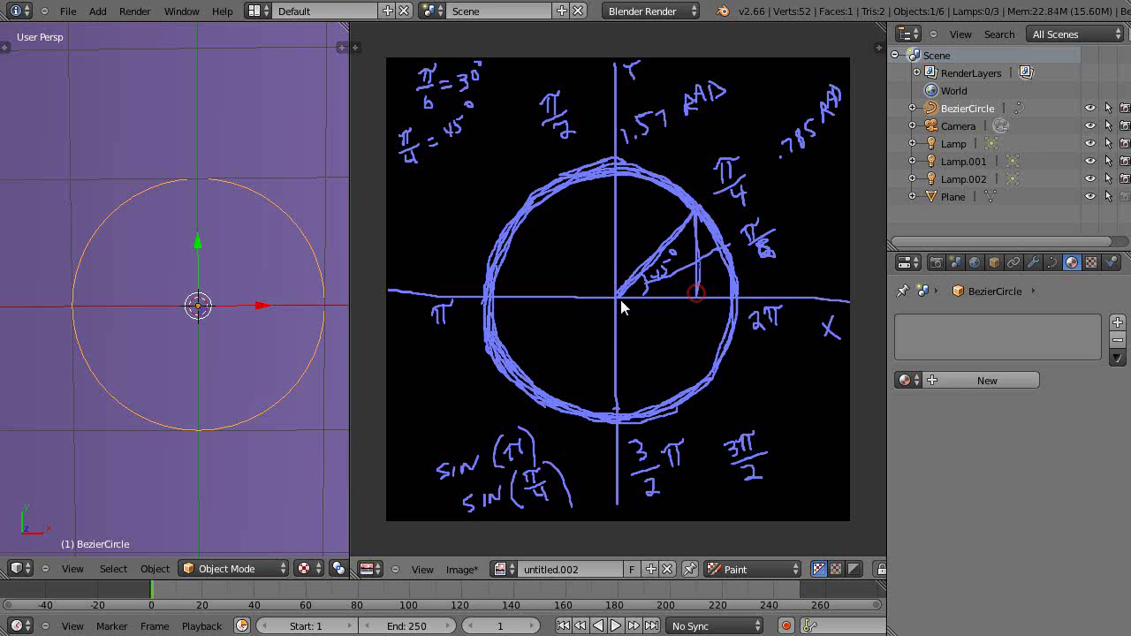
{"action": "mouse_move", "coordinate": [616, 298]}
{"action": "left_mouse_down"}
{"action": "mouse_move", "coordinate": [695, 294]}
{"action": "mouse_move", "coordinate": [683, 292]}
{"action": "left_mouse_up"}
{"action": "mouse_move", "coordinate": [620, 306]}
{"action": "left_mouse_down"}
{"action": "mouse_move", "coordinate": [652, 306]}
{"action": "mouse_move", "coordinate": [712, 241]}
{"action": "mouse_move", "coordinate": [708, 222]}
{"action": "mouse_move", "coordinate": [708, 245]}
{"action": "left_mouse_up"}
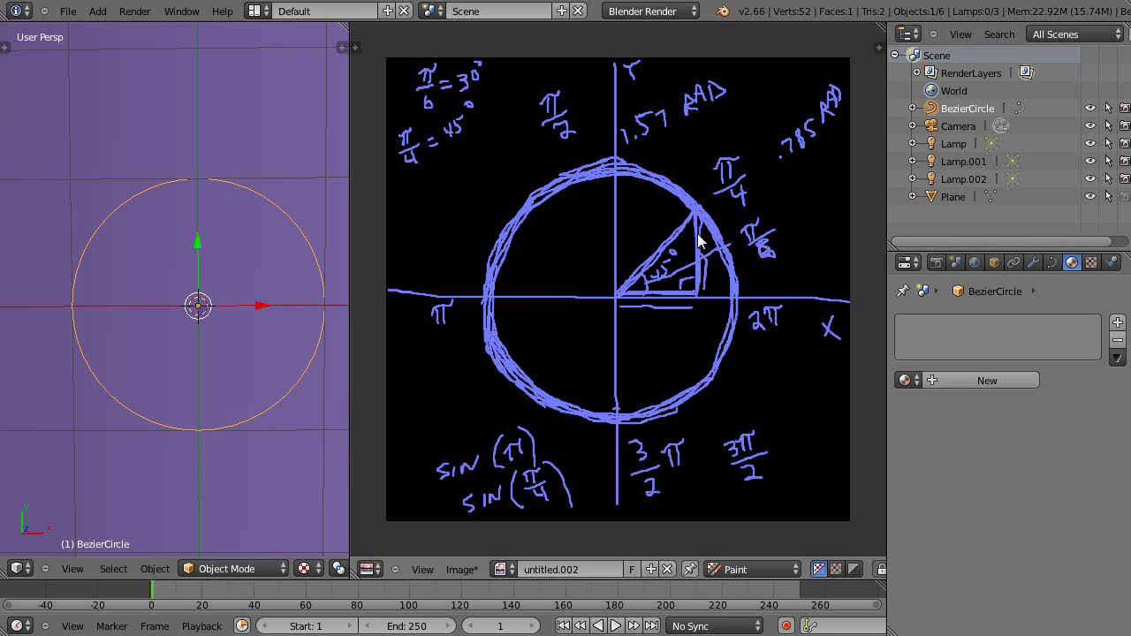
{"action": "left_click_drag", "start_coordinate": [698, 204], "coordinate": [698, 204]}
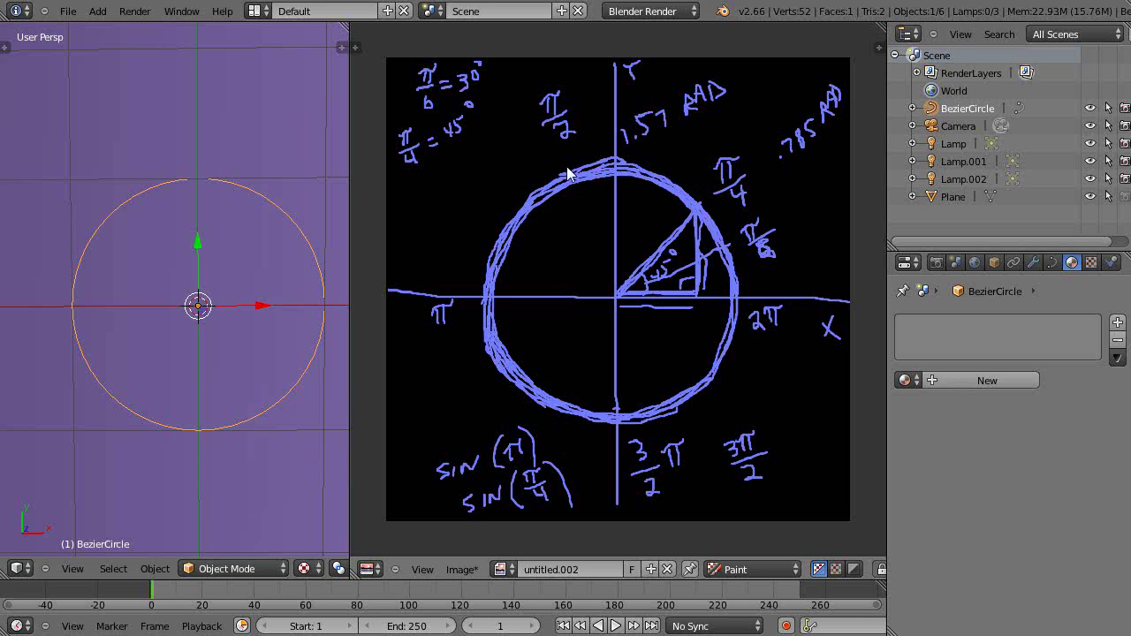